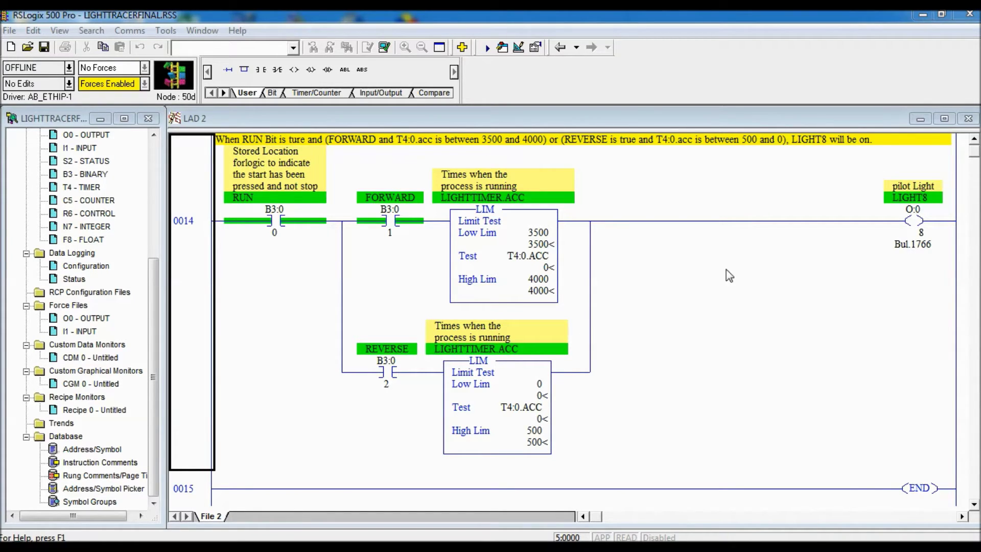
In Report Options, clear all sections except Program Files and apply the choice
left_click(11, 30)
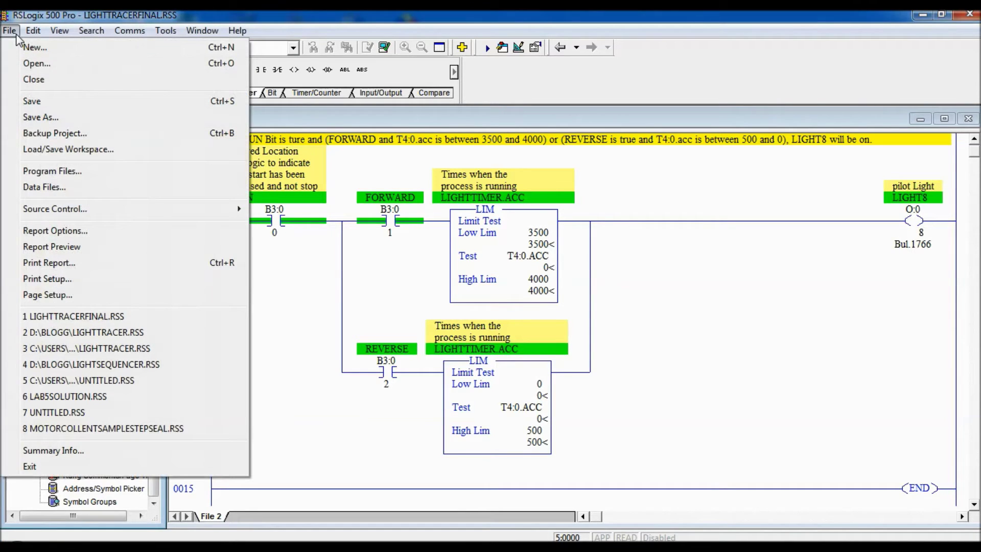
left_click(37, 230)
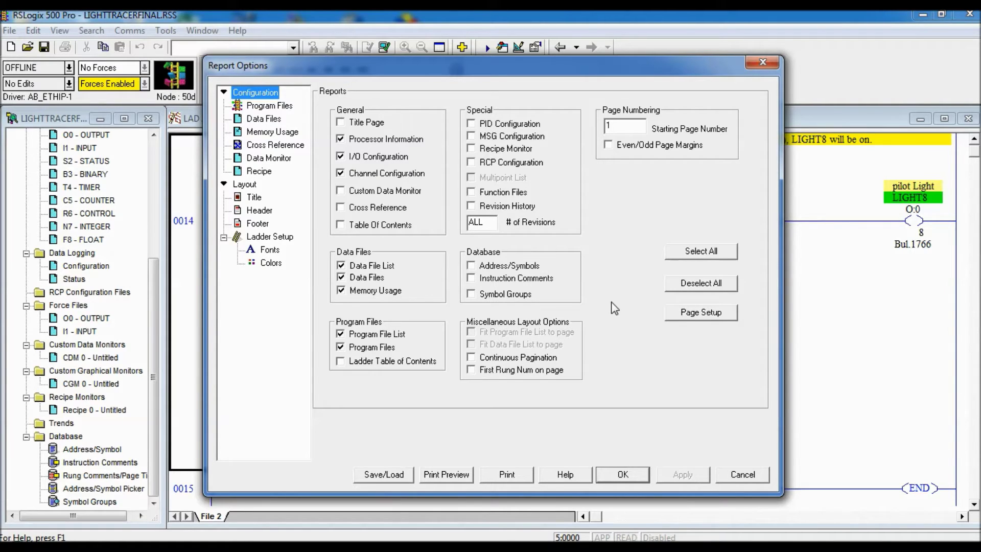
left_click(700, 284)
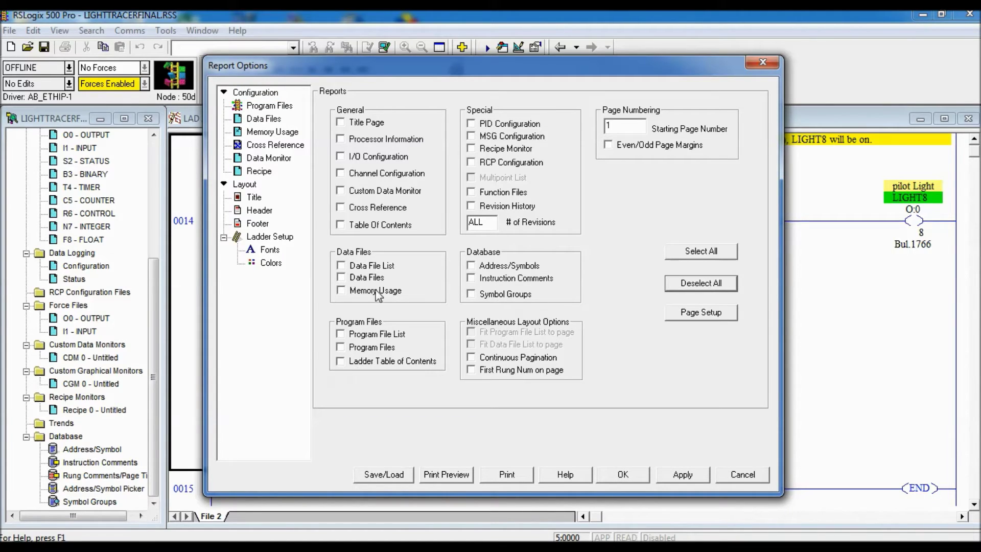
left_click(342, 348)
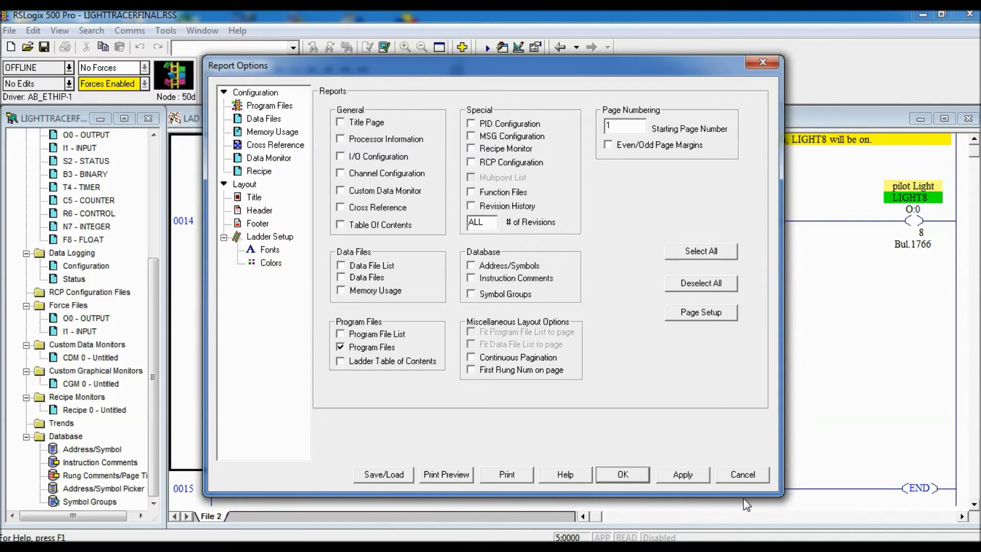
left_click(696, 480)
Preview the program-files report page by page to the last page, ending at rung 0015
left_click(444, 474)
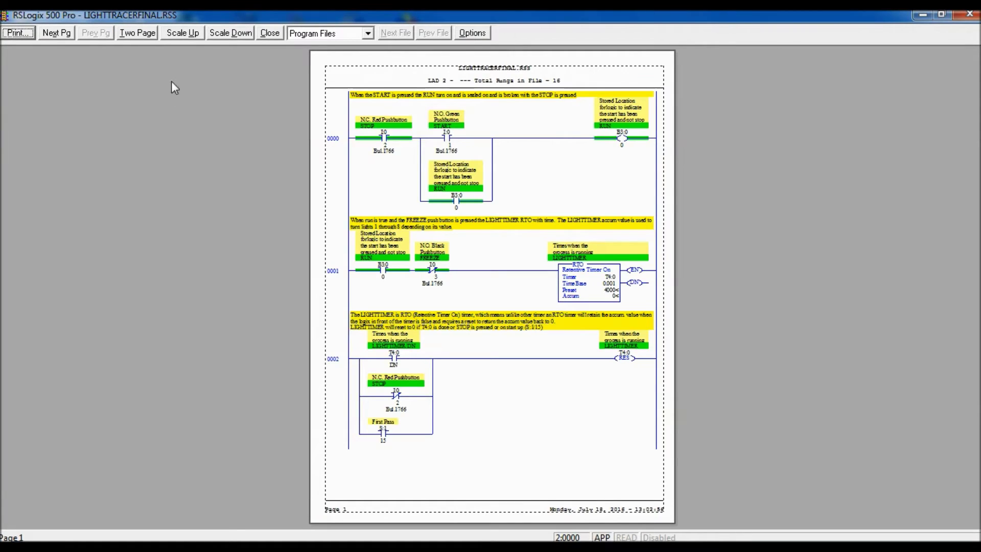
left_click(70, 38)
left_click(70, 35)
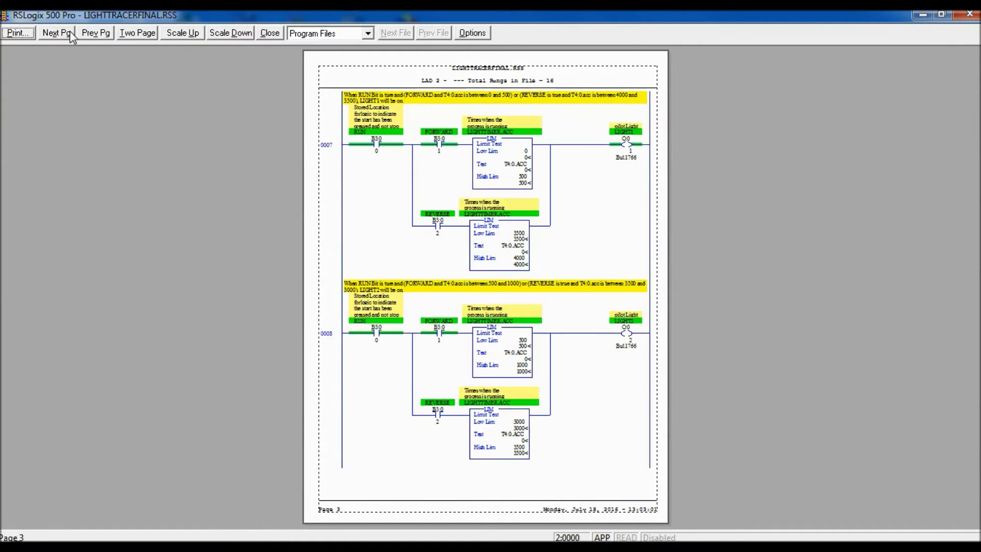
left_click(69, 35)
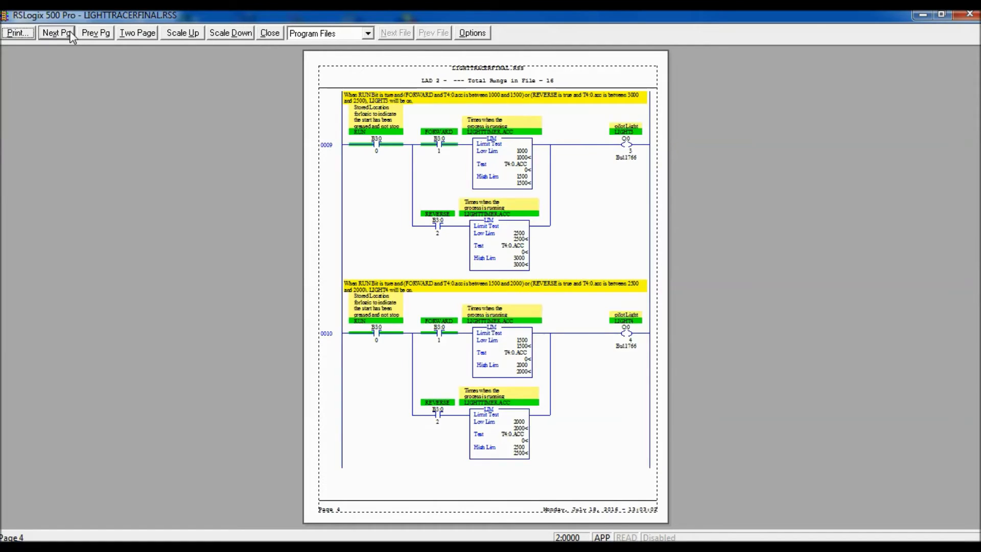
left_click(70, 31)
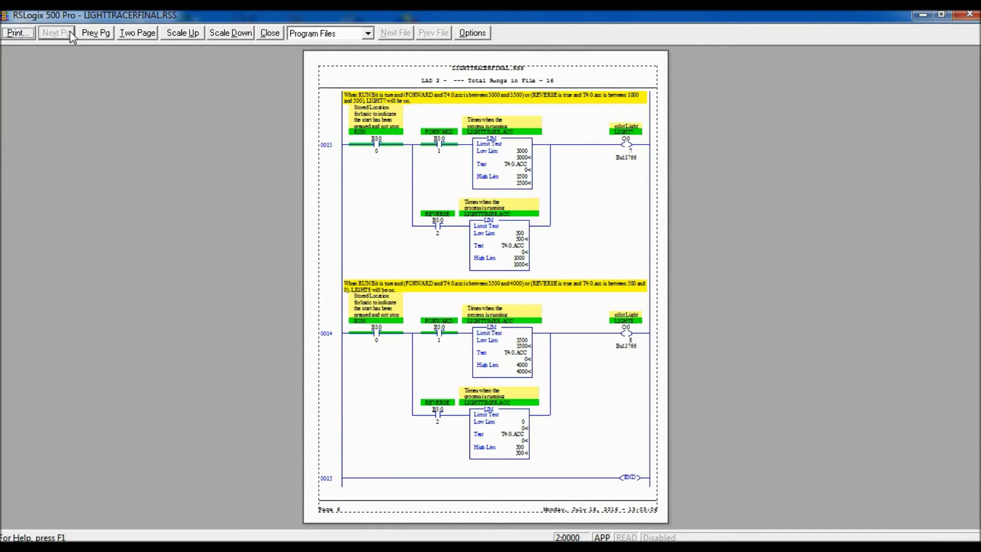
left_click(16, 33)
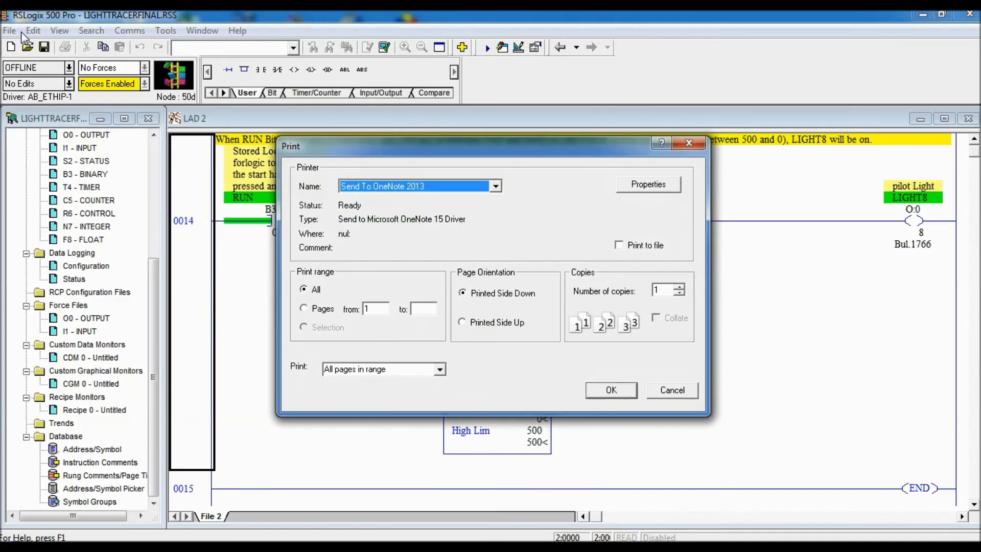
Print the report to Adobe PDF, saving it as LIGHTTRACERFINAL.pdf on the Desktop
left_click(495, 185)
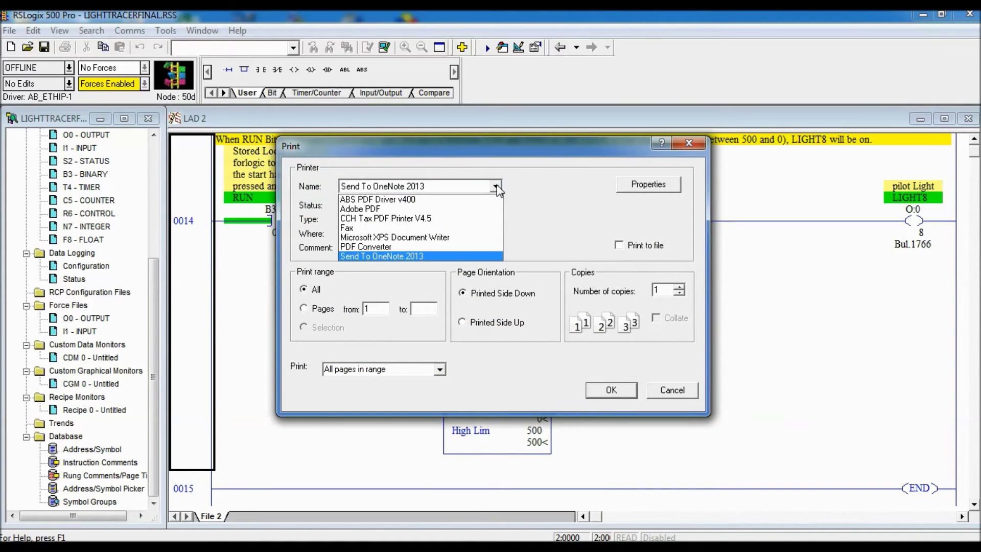
left_click(451, 209)
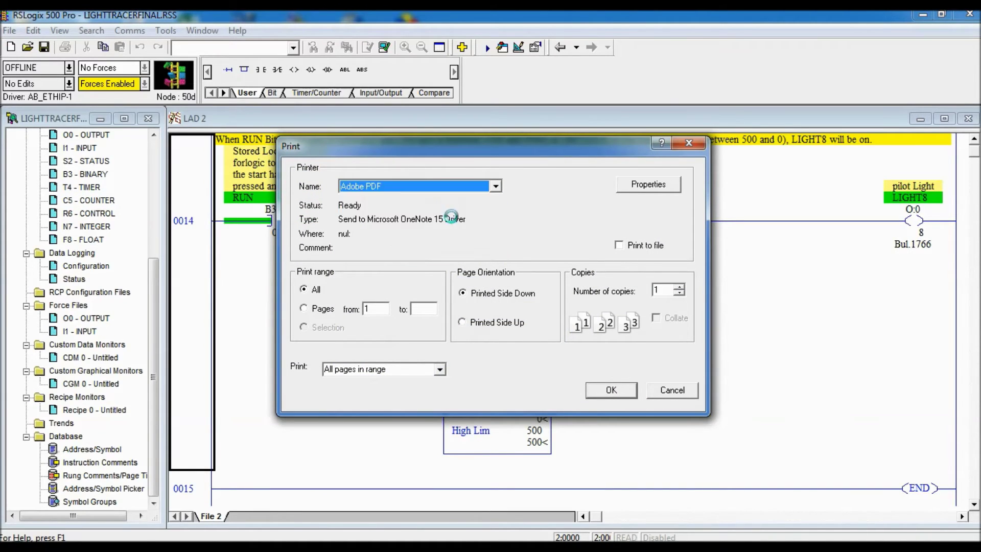
left_click(631, 393)
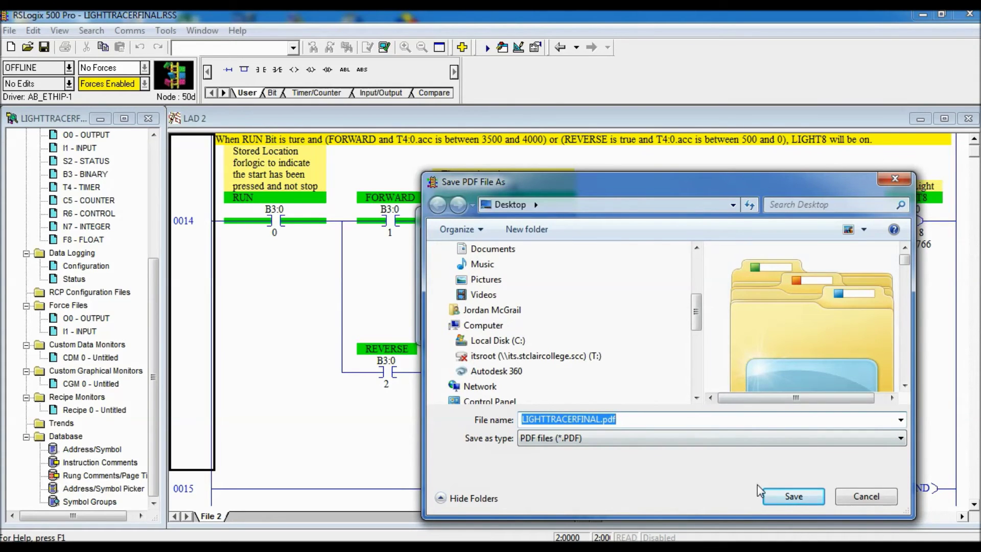
left_click(781, 505)
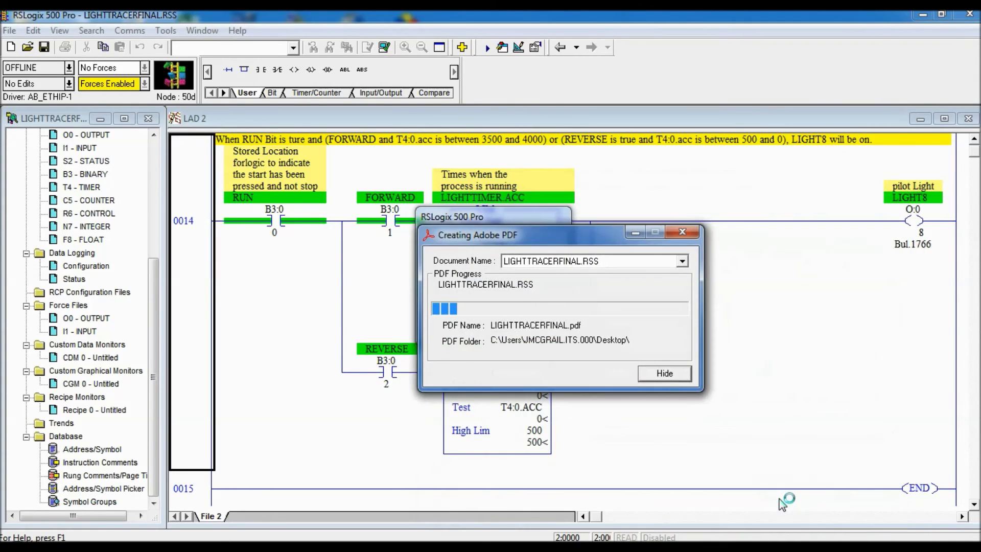